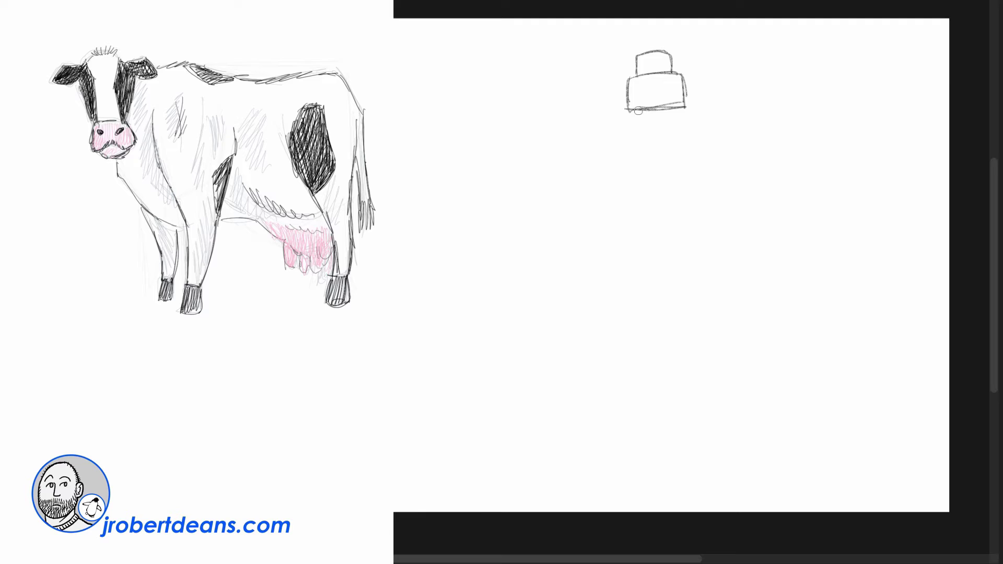
Sketch the tall bottle-shaped cow body with its sides and rounded bottom
left_click_drag(638, 117, 630, 272)
left_click_drag(638, 146, 613, 316)
left_click_drag(679, 111, 702, 279)
mouse_move(638, 107)
left_mouse_down()
mouse_move(611, 313)
mouse_move(659, 364)
left_mouse_up()
left_click_drag(687, 152, 695, 342)
mouse_move(699, 297)
left_mouse_down()
mouse_move(612, 308)
mouse_move(677, 323)
left_mouse_up()
mouse_move(644, 105)
left_mouse_down()
mouse_move(610, 272)
mouse_move(659, 332)
left_mouse_up()
Refine and darken the bottle outline and circle the cap at the top
mouse_move(679, 110)
left_mouse_down()
mouse_move(708, 319)
mouse_move(635, 347)
left_mouse_up()
left_click_drag(624, 78, 675, 102)
left_click_drag(619, 116, 685, 107)
left_click_drag(632, 71, 674, 57)
mouse_move(642, 58)
left_mouse_down()
mouse_move(622, 226)
mouse_move(694, 203)
mouse_move(696, 319)
mouse_move(685, 176)
left_mouse_up()
left_click_drag(679, 79, 615, 277)
left_click_drag(622, 88, 684, 107)
Extend the body's left side down and sketch two legs below it
left_click_drag(616, 277, 609, 425)
left_click_drag(650, 340, 630, 436)
left_click_drag(614, 392, 635, 440)
left_click_drag(675, 335, 685, 426)
left_click_drag(698, 277, 710, 421)
Darken the outlines of both legs
left_click_drag(609, 413, 633, 418)
left_click_drag(622, 324, 610, 425)
left_click_drag(645, 340, 631, 419)
left_click_drag(671, 341, 682, 426)
left_click_drag(700, 284, 706, 423)
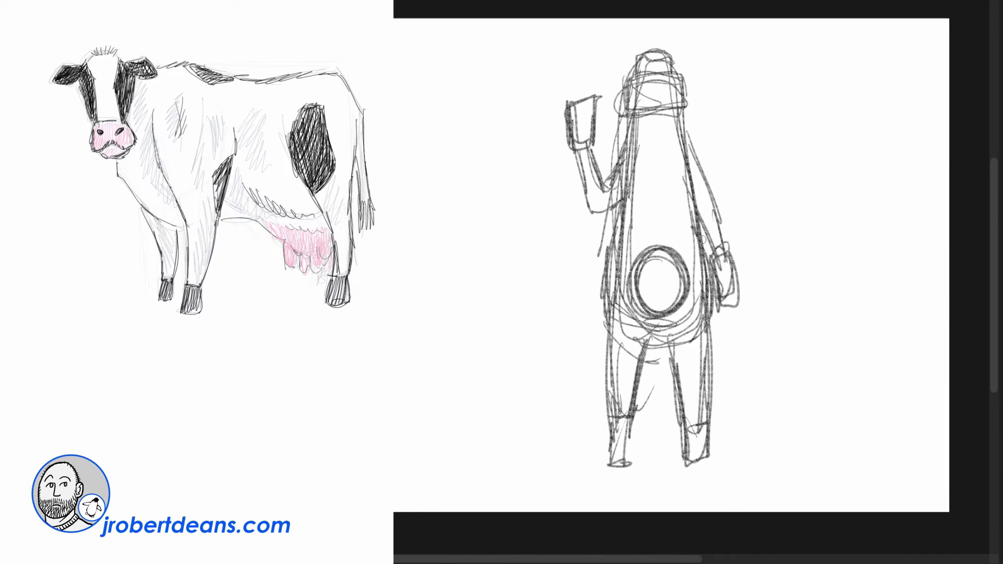
Thicken the belly circle, add an ear on the head, and darken the legs and feet
left_click_drag(700, 243, 716, 329)
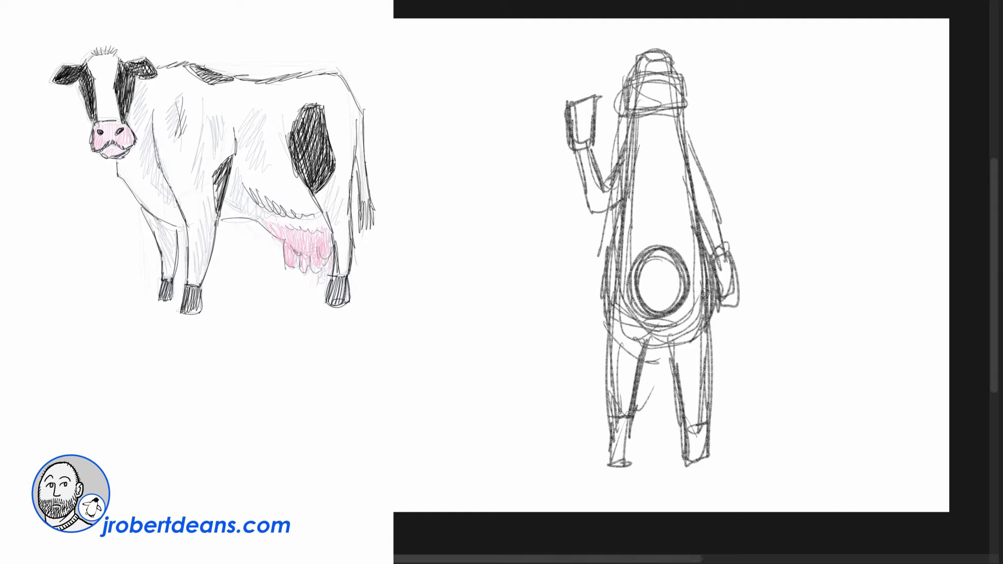
mouse_move(674, 62)
left_mouse_down()
mouse_move(684, 50)
mouse_move(644, 56)
left_mouse_up()
mouse_move(673, 334)
left_mouse_down()
mouse_move(685, 408)
mouse_move(708, 418)
mouse_move(701, 470)
mouse_move(685, 406)
left_mouse_up()
mouse_move(615, 418)
left_mouse_down()
mouse_move(612, 460)
mouse_move(614, 418)
left_mouse_up()
mouse_move(607, 254)
left_mouse_down()
mouse_move(643, 348)
mouse_move(609, 264)
mouse_move(633, 418)
mouse_move(611, 407)
left_mouse_up()
mouse_move(679, 250)
left_mouse_down()
mouse_move(686, 346)
mouse_move(698, 255)
mouse_move(679, 428)
mouse_move(701, 365)
left_mouse_up()
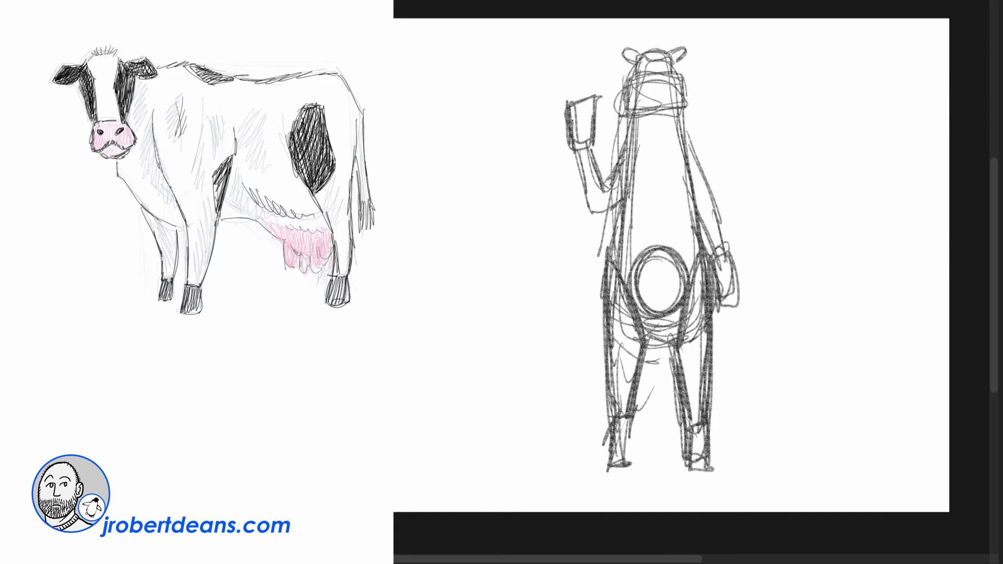
Fade the sketch, then ink the cow's muzzle, nostril, head outline, ears, eyes and hair tuft
key("4")
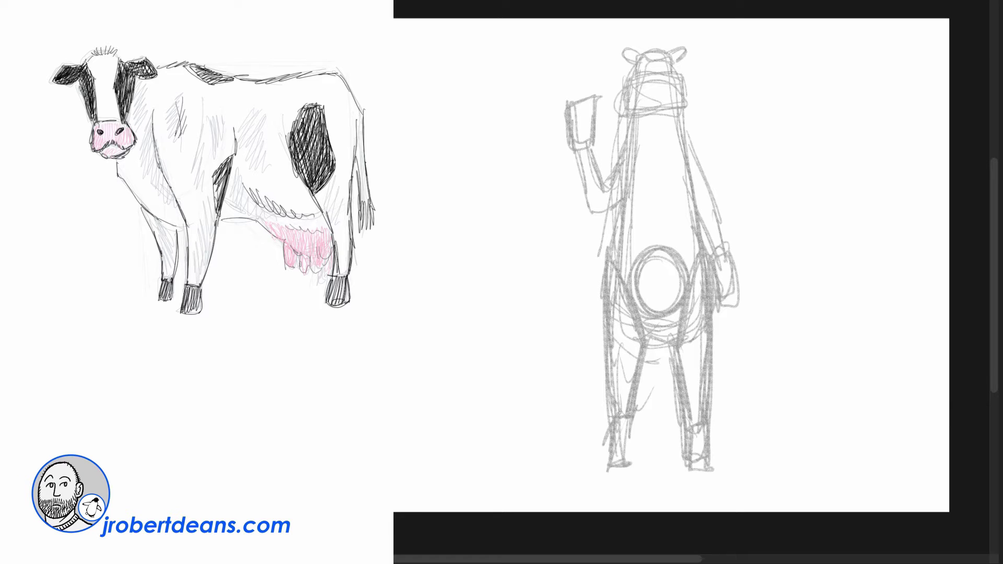
scroll(727, 152, "up", 5)
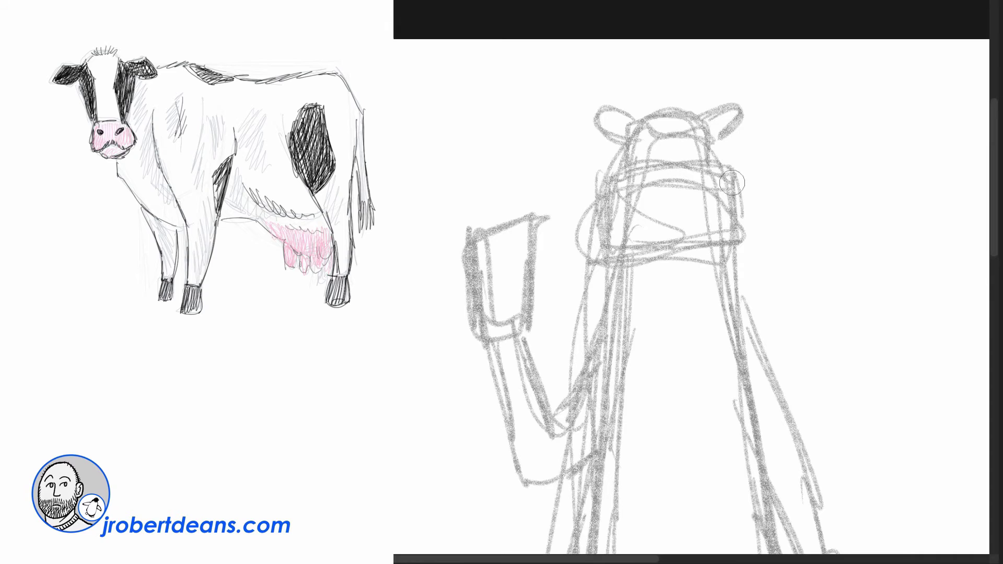
mouse_move(731, 184)
left_mouse_down()
mouse_move(726, 168)
mouse_move(661, 167)
mouse_move(605, 214)
mouse_move(690, 241)
mouse_move(734, 180)
mouse_move(729, 169)
left_mouse_up()
left_click_drag(635, 179, 633, 198)
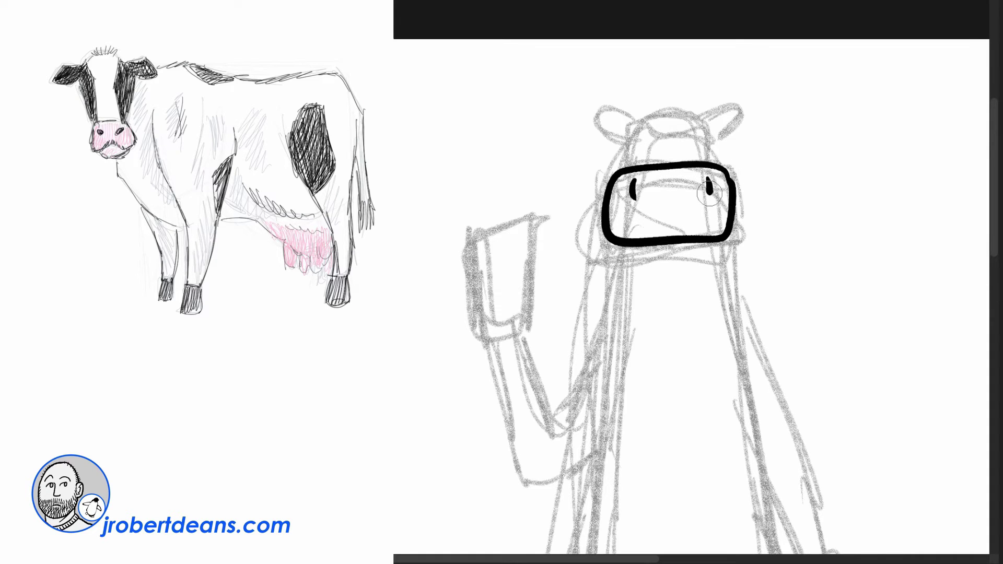
mouse_move(627, 166)
left_mouse_down()
mouse_move(649, 116)
mouse_move(710, 117)
mouse_move(701, 116)
mouse_move(742, 105)
mouse_move(714, 144)
mouse_move(715, 165)
mouse_move(662, 163)
left_mouse_up()
mouse_move(682, 162)
left_mouse_down()
mouse_move(695, 161)
mouse_move(665, 139)
mouse_move(696, 143)
left_mouse_up()
mouse_move(653, 119)
left_mouse_down()
mouse_move(689, 117)
mouse_move(663, 117)
mouse_move(667, 106)
mouse_move(687, 116)
mouse_move(599, 114)
mouse_move(606, 132)
mouse_move(630, 137)
left_mouse_up()
left_click_drag(708, 121, 719, 128)
Ink the raised arm's inner, outer and wrist lines and fill the hoof solid black
mouse_move(626, 246)
left_mouse_down()
mouse_move(617, 303)
mouse_move(560, 404)
mouse_move(526, 337)
left_mouse_up()
mouse_move(501, 343)
left_mouse_down()
mouse_move(531, 444)
mouse_move(608, 394)
left_mouse_up()
mouse_move(499, 340)
left_mouse_down()
mouse_move(527, 330)
mouse_move(498, 336)
mouse_move(477, 253)
mouse_move(512, 235)
mouse_move(522, 337)
left_mouse_up()
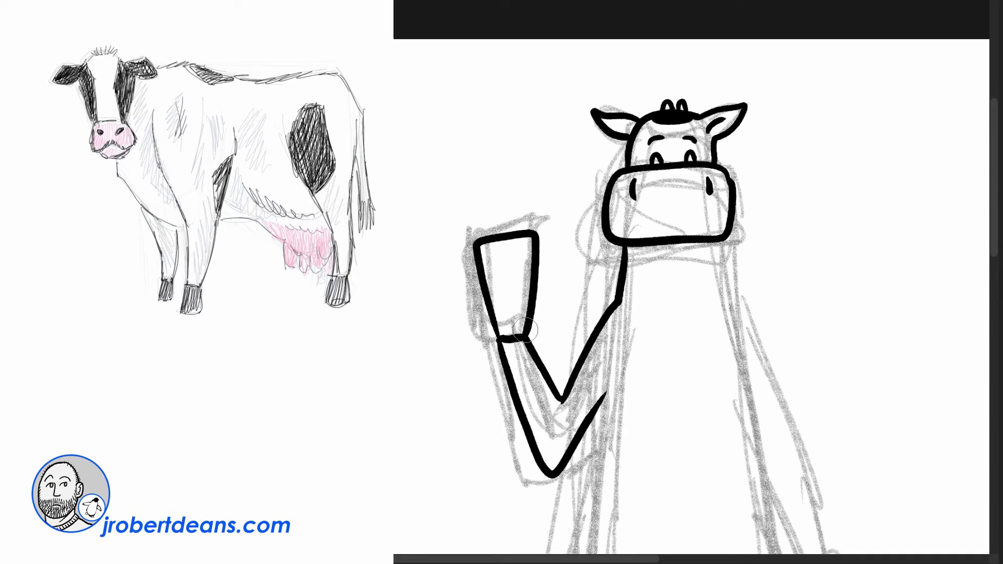
mouse_move(488, 264)
left_mouse_down()
mouse_move(504, 334)
mouse_move(493, 249)
mouse_move(506, 334)
mouse_move(499, 247)
mouse_move(510, 324)
mouse_move(511, 241)
mouse_move(515, 324)
mouse_move(517, 246)
mouse_move(524, 264)
mouse_move(520, 330)
mouse_move(530, 241)
left_mouse_up()
Ink the neck and right body side, plus a solid black hoof on the lowered arm
scroll(529, 238, "down", 2)
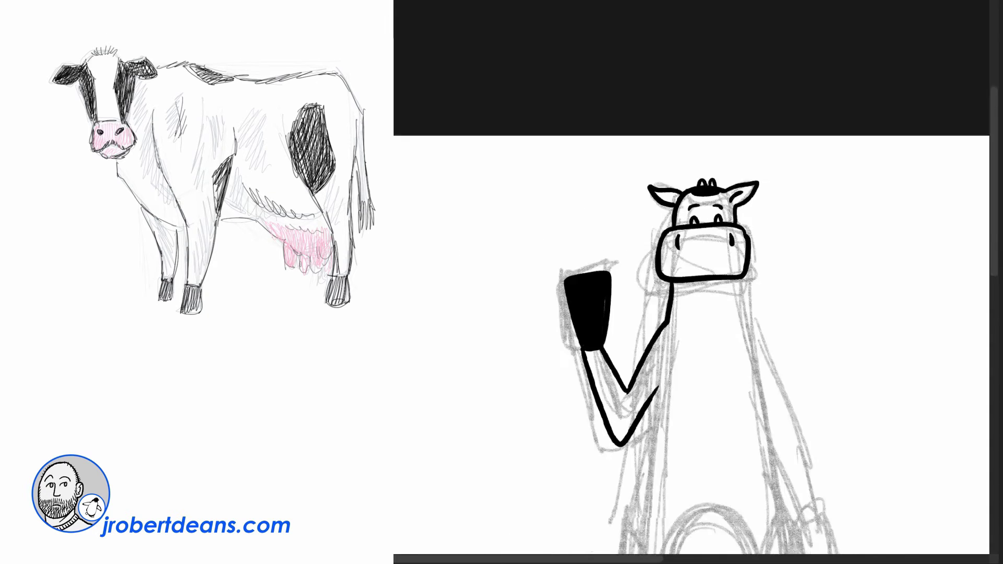
scroll(528, 238, "down", 3)
mouse_move(633, 149)
left_mouse_down()
mouse_move(695, 301)
mouse_move(712, 376)
left_mouse_up()
mouse_move(641, 245)
left_mouse_down()
mouse_move(693, 379)
mouse_move(711, 373)
mouse_move(700, 459)
left_mouse_up()
mouse_move(713, 374)
left_mouse_down()
mouse_move(725, 455)
mouse_move(700, 461)
left_mouse_up()
mouse_move(697, 379)
left_mouse_down()
mouse_move(697, 415)
mouse_move(703, 399)
mouse_move(718, 458)
mouse_move(707, 433)
left_mouse_up()
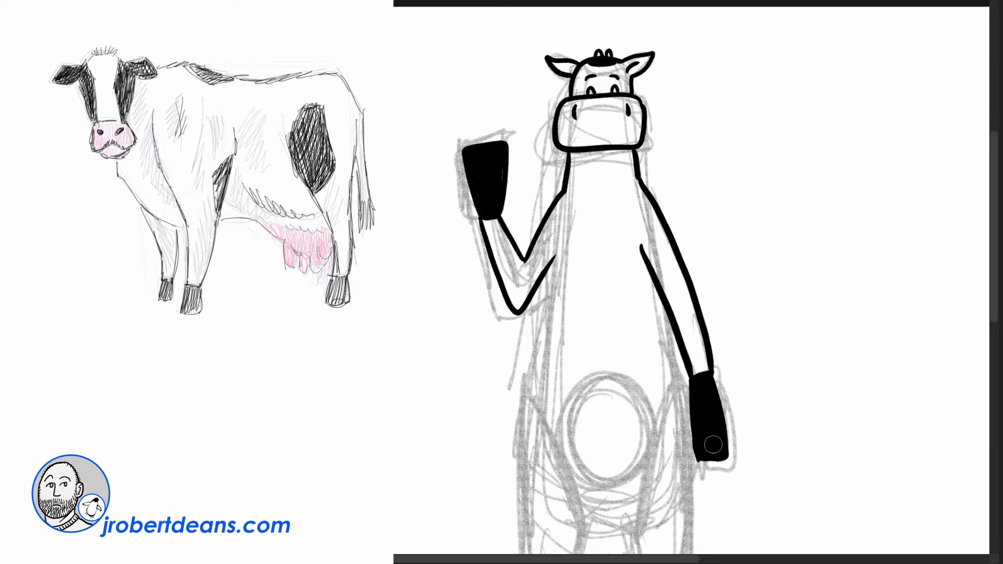
Ink the belly's bottom curve and both body sides down the legs
left_click_drag(547, 268, 527, 488)
scroll(601, 283, "down", 3)
mouse_move(536, 390)
left_mouse_down()
mouse_move(611, 410)
mouse_move(660, 383)
left_mouse_up()
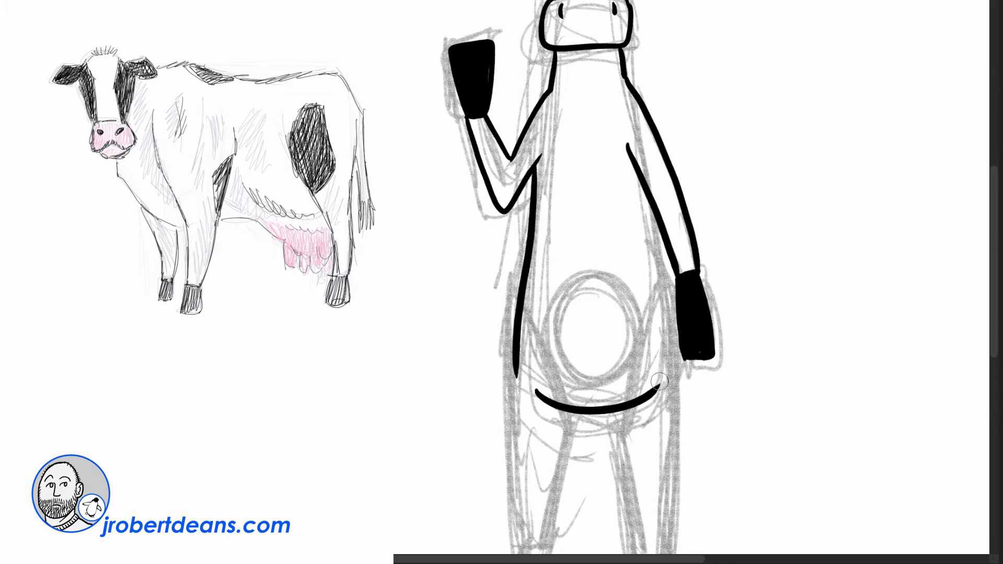
scroll(660, 381, "down", 3)
scroll(601, 282, "up", 3)
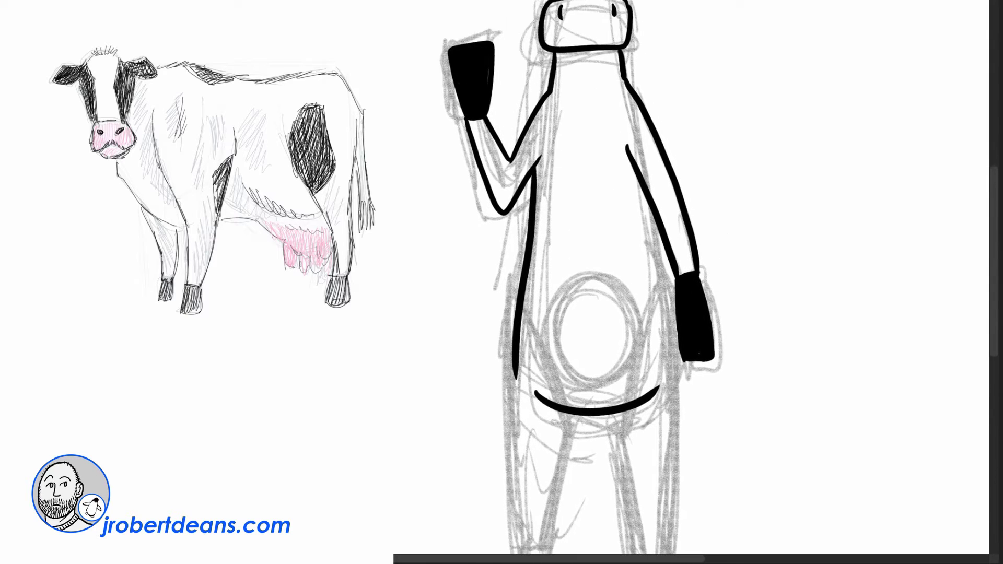
scroll(529, 376, "down", 2)
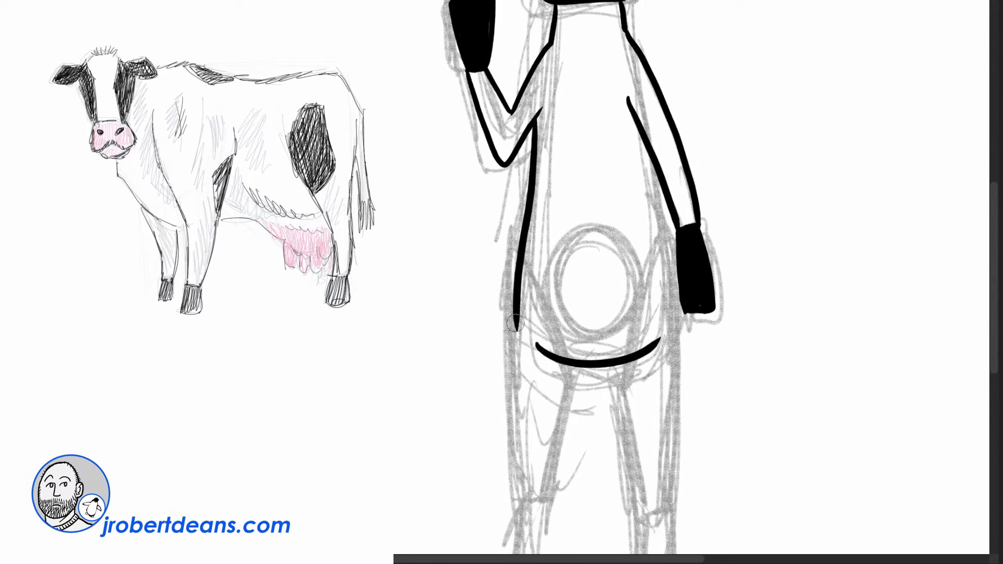
left_click_drag(515, 324, 520, 494)
mouse_move(578, 366)
left_mouse_down()
mouse_move(549, 492)
mouse_move(644, 499)
left_mouse_up()
left_click_drag(686, 313, 672, 497)
Add cuffs at the leg bottoms and ink both feet solid black
scroll(672, 479, "down", 5)
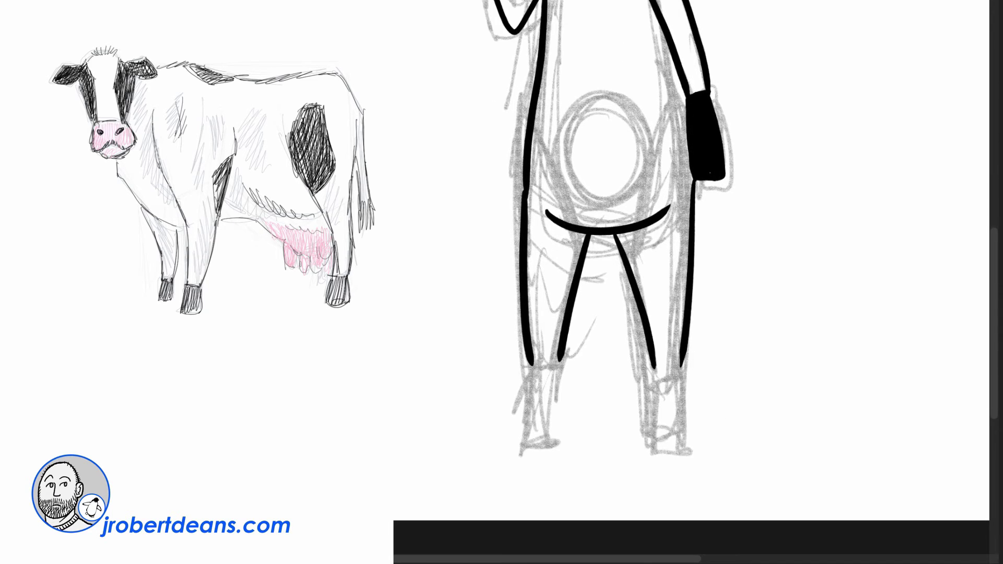
left_click_drag(531, 364, 561, 360)
mouse_move(652, 363)
left_mouse_down()
mouse_move(672, 377)
mouse_move(681, 366)
left_mouse_up()
mouse_move(532, 370)
left_mouse_down()
mouse_move(517, 449)
mouse_move(557, 400)
mouse_move(554, 373)
left_mouse_up()
mouse_move(653, 376)
left_mouse_down()
mouse_move(652, 450)
mouse_move(690, 453)
mouse_move(676, 361)
left_mouse_up()
mouse_move(534, 382)
left_mouse_down()
mouse_move(534, 406)
mouse_move(550, 372)
mouse_move(541, 447)
mouse_move(524, 428)
mouse_move(542, 394)
mouse_move(546, 446)
left_mouse_up()
mouse_move(657, 376)
left_mouse_down()
mouse_move(659, 432)
mouse_move(677, 388)
left_mouse_up()
mouse_move(682, 429)
left_mouse_down()
mouse_move(670, 448)
mouse_move(658, 430)
mouse_move(662, 445)
mouse_move(674, 409)
mouse_move(666, 449)
left_mouse_up()
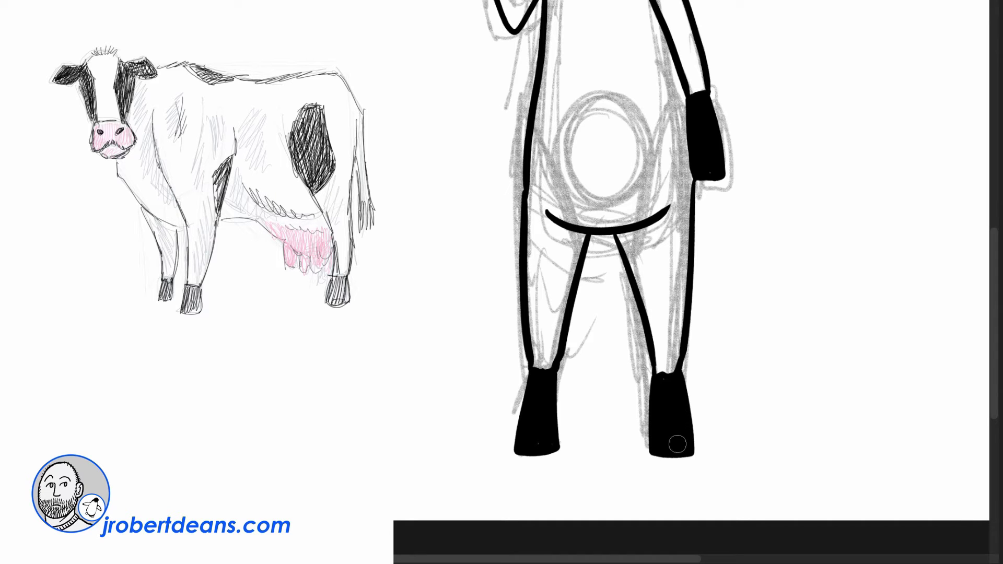
Ink the belly circle with three U-shaped udder marks, then zoom around to check the figure
scroll(812, 281, "up", 5)
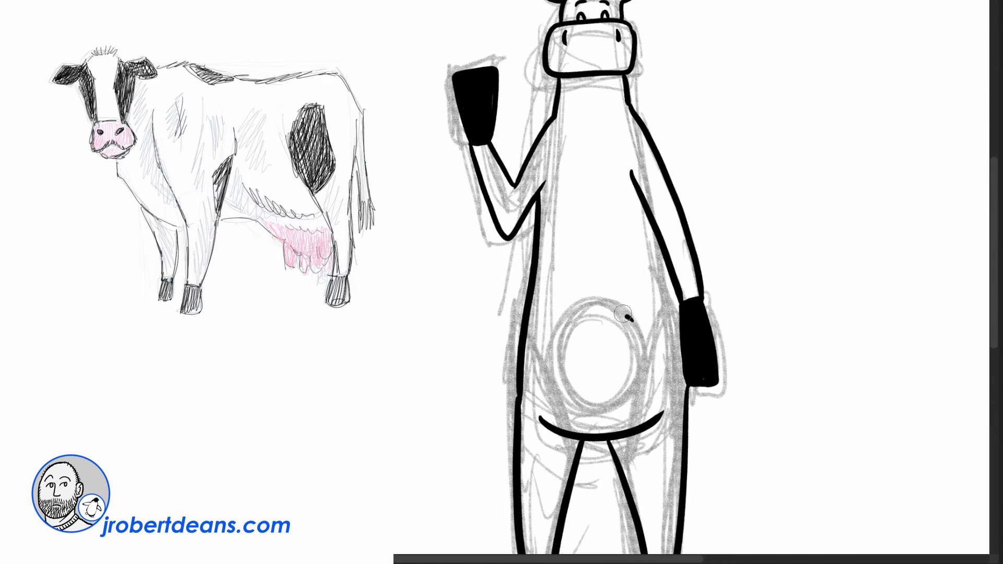
mouse_move(617, 310)
left_mouse_down()
mouse_move(572, 399)
mouse_move(631, 399)
mouse_move(649, 343)
mouse_move(619, 309)
left_mouse_up()
mouse_move(572, 356)
left_mouse_down()
mouse_move(573, 370)
mouse_move(612, 360)
left_mouse_up()
left_click_drag(622, 357, 641, 359)
scroll(632, 340, "down", 3)
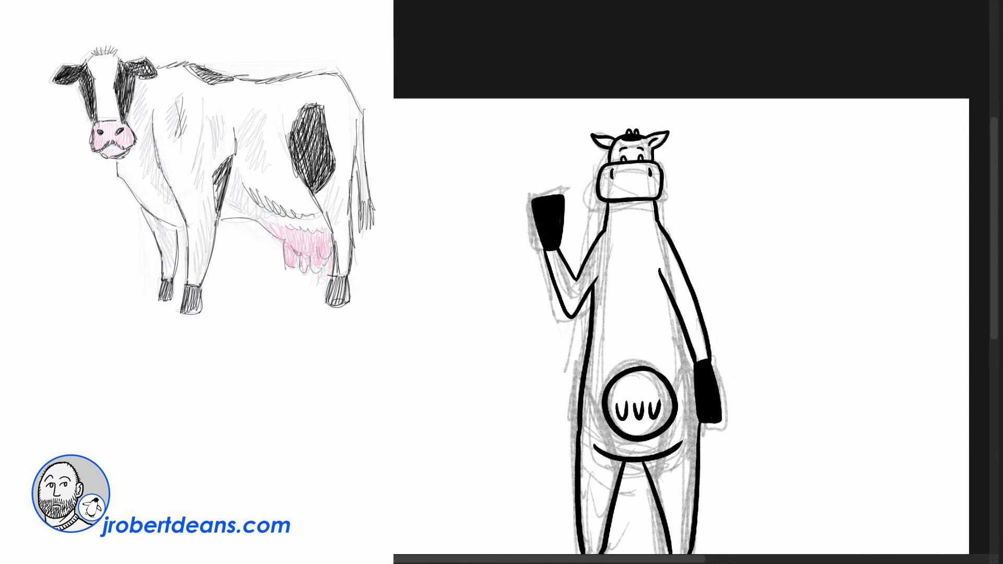
scroll(680, 324, "down", 3)
scroll(679, 324, "up", 2)
scroll(679, 324, "up", 1)
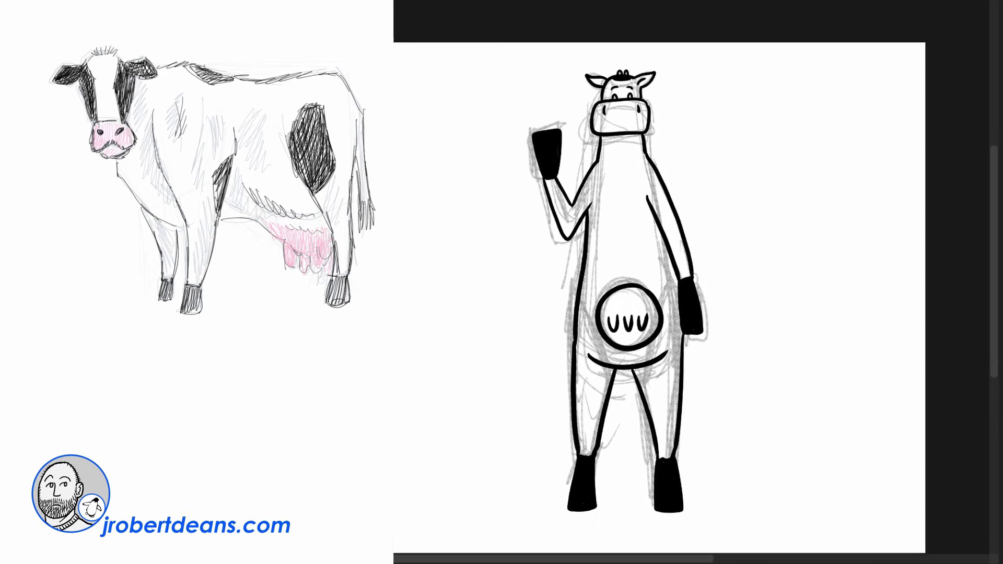
scroll(658, 298, "down", 1)
scroll(660, 89, "down", 2)
Draw the profile cow's head top, long back line and legs
scroll(660, 89, "up", 4)
scroll(659, 298, "down", 3)
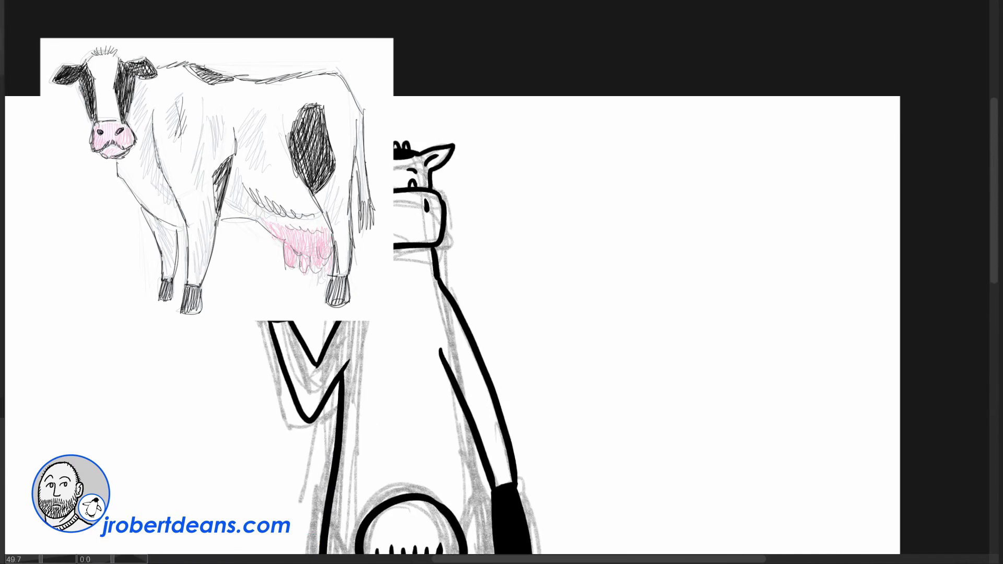
scroll(658, 298, "up", 3)
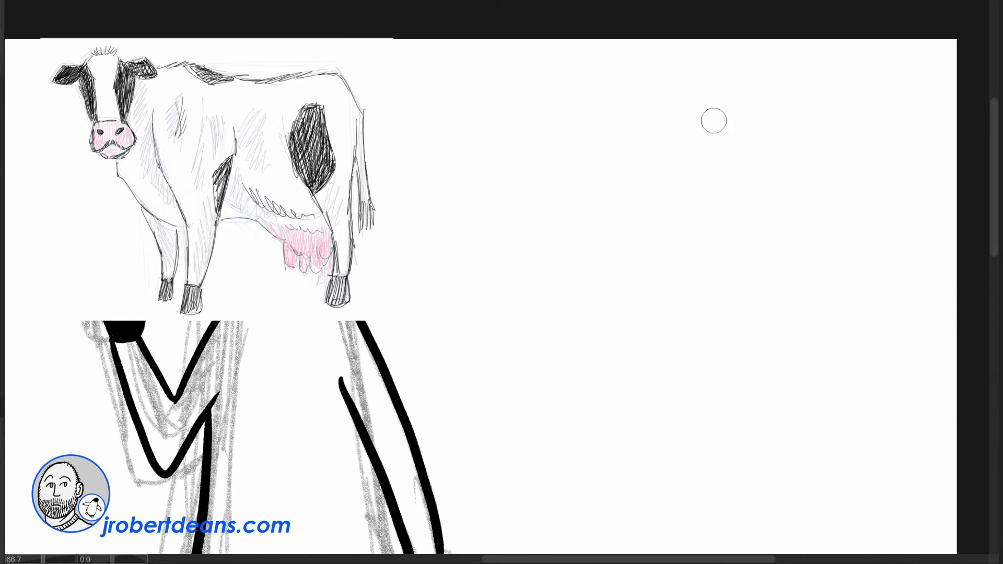
mouse_move(713, 124)
left_mouse_down()
mouse_move(759, 98)
mouse_move(750, 131)
mouse_move(746, 94)
mouse_move(724, 111)
mouse_move(687, 111)
mouse_move(651, 127)
mouse_move(647, 159)
mouse_move(588, 176)
mouse_move(589, 218)
mouse_move(653, 232)
left_mouse_up()
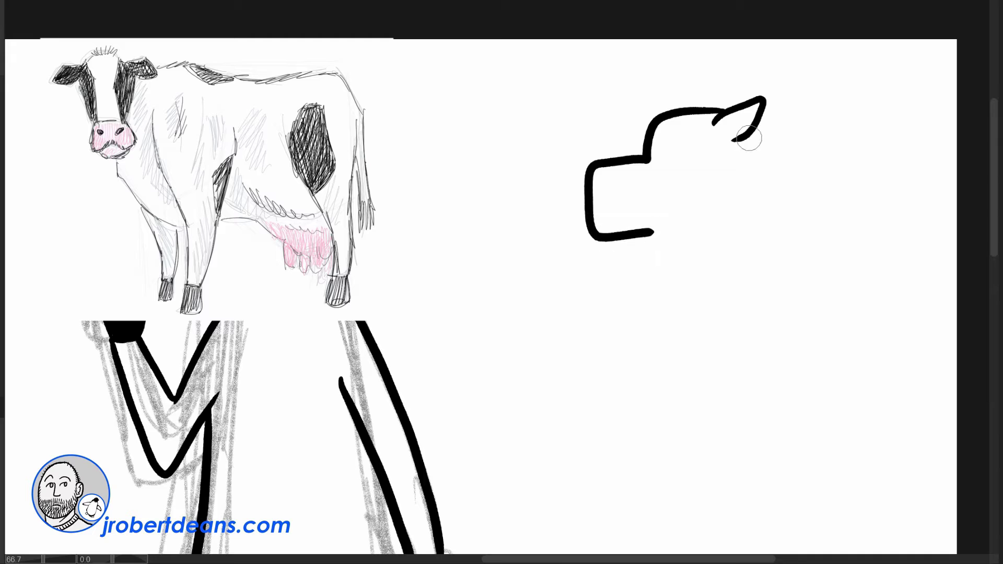
left_click_drag(751, 137, 787, 423)
mouse_move(737, 285)
left_mouse_down()
mouse_move(685, 331)
mouse_move(698, 426)
left_mouse_up()
left_click_drag(737, 311, 747, 426)
Add the muzzle, nostril, front leg, second pointed ear, horn tufts and eye
left_click_drag(654, 234, 640, 448)
left_click_drag(651, 156, 654, 233)
left_click_drag(597, 176, 600, 199)
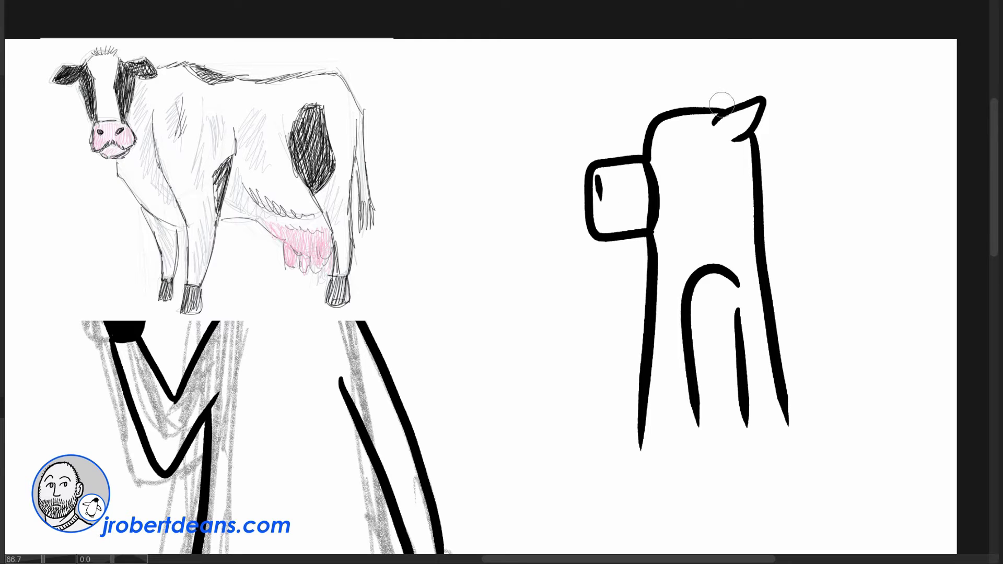
mouse_move(714, 118)
left_mouse_down()
mouse_move(727, 98)
mouse_move(733, 105)
mouse_move(690, 115)
mouse_move(715, 116)
mouse_move(741, 94)
left_mouse_up()
left_click_drag(746, 134, 750, 157)
mouse_move(655, 148)
left_mouse_down()
mouse_move(657, 157)
mouse_move(670, 135)
mouse_move(741, 117)
left_mouse_up()
Thicken the neck line and draw a short curve linking the two cows
mouse_move(756, 236)
left_mouse_down()
mouse_move(753, 308)
mouse_move(776, 407)
left_mouse_up()
left_click_drag(760, 259, 770, 388)
left_click_drag(509, 233, 614, 186)
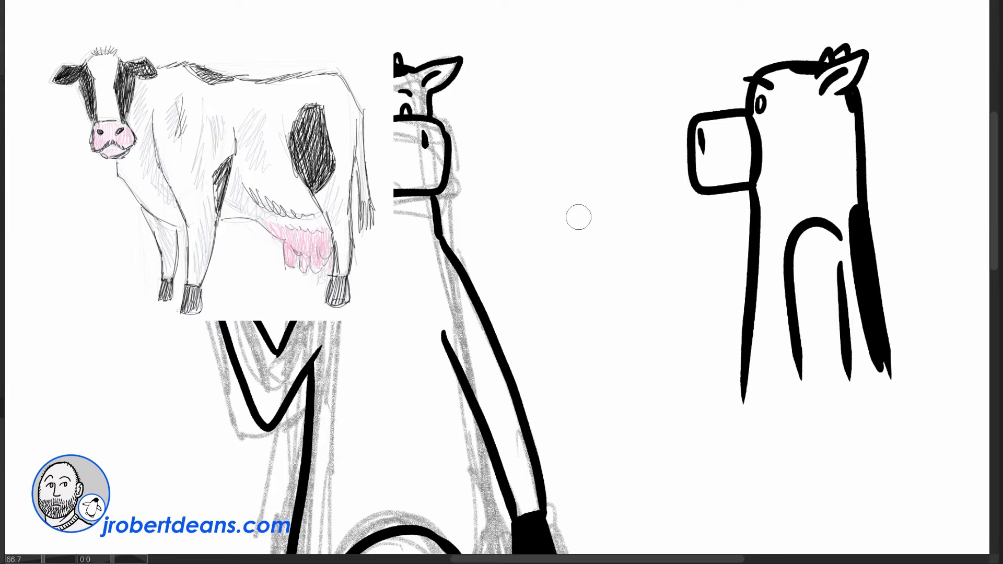
mouse_move(556, 216)
left_mouse_down()
mouse_move(604, 196)
mouse_move(633, 206)
left_mouse_up()
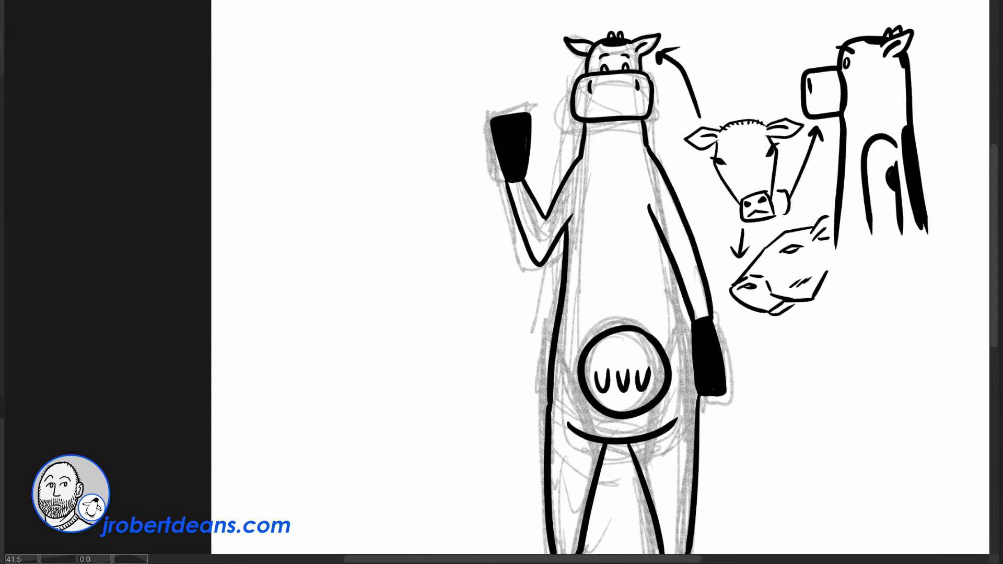
Draw a front-facing cow head with oval eyes, nostrils, inner-ear lines and a wavy muzzle
mouse_move(319, 148)
left_mouse_down()
mouse_move(286, 140)
mouse_move(315, 163)
mouse_move(380, 148)
mouse_move(402, 158)
mouse_move(316, 212)
mouse_move(397, 265)
mouse_move(391, 162)
left_mouse_up()
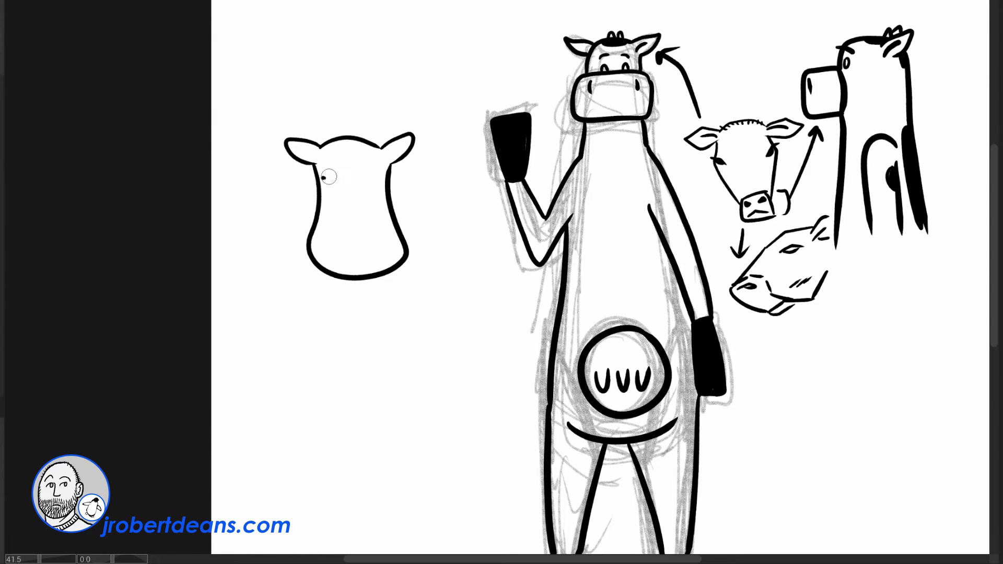
left_click_drag(334, 178, 373, 181)
left_click_drag(324, 249, 338, 260)
mouse_move(391, 245)
left_mouse_down()
mouse_move(375, 260)
mouse_move(390, 286)
left_mouse_up()
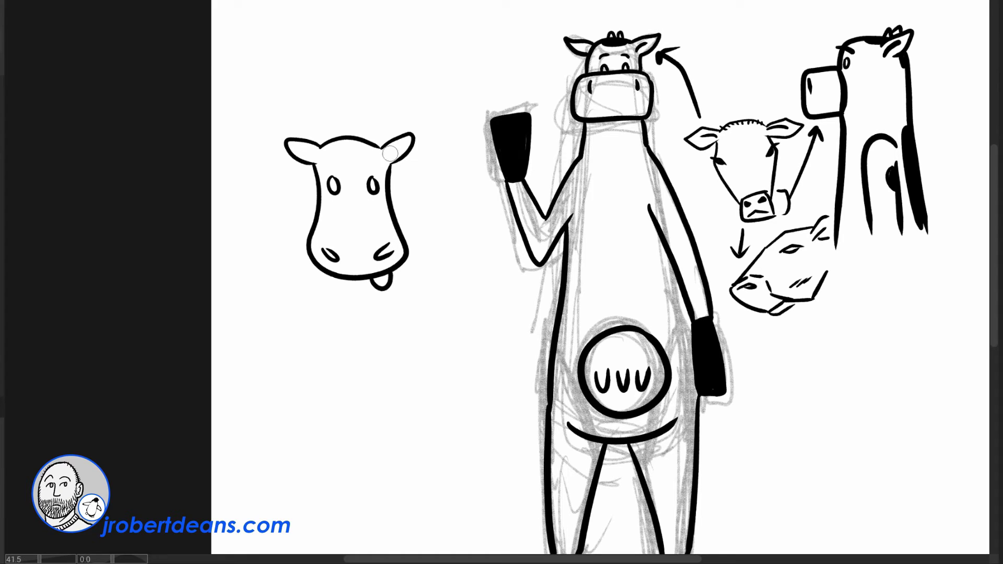
left_click_drag(381, 159, 393, 148)
mouse_move(322, 156)
left_mouse_down()
mouse_move(313, 150)
mouse_move(369, 139)
left_mouse_up()
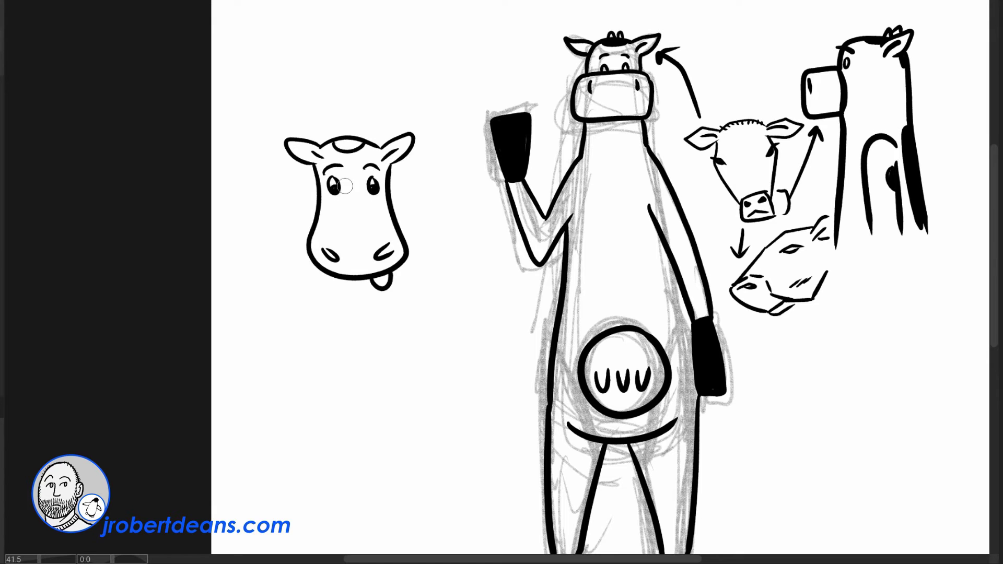
mouse_move(326, 231)
left_mouse_down()
mouse_move(390, 221)
mouse_move(393, 111)
mouse_move(399, 223)
left_mouse_up()
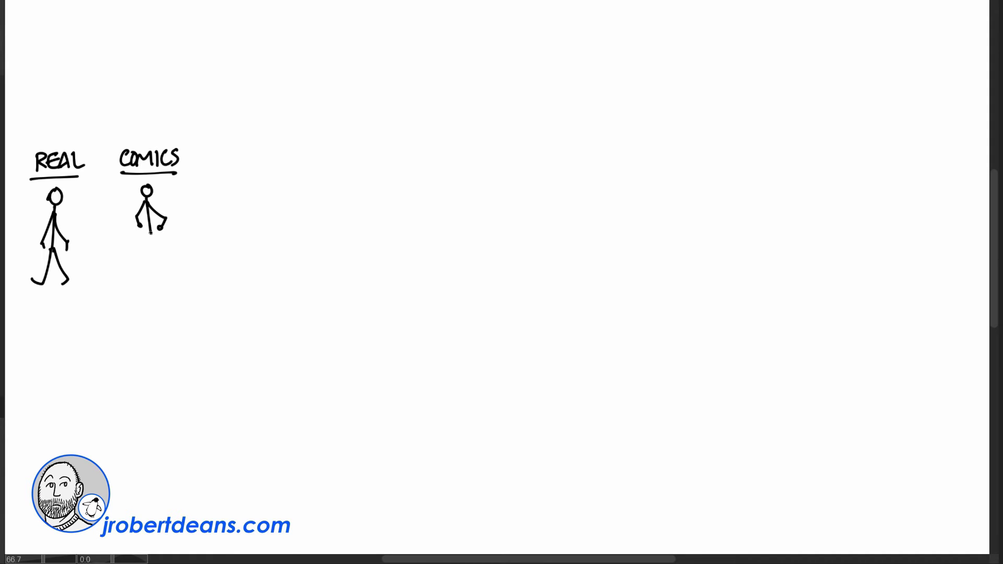
Give the COMICS figure striding legs, label it (Dynamic), and draw a new stick figure under REAL
left_click_drag(151, 235, 167, 274)
mouse_move(119, 124)
left_mouse_down()
mouse_move(117, 143)
mouse_move(185, 134)
mouse_move(188, 142)
left_mouse_up()
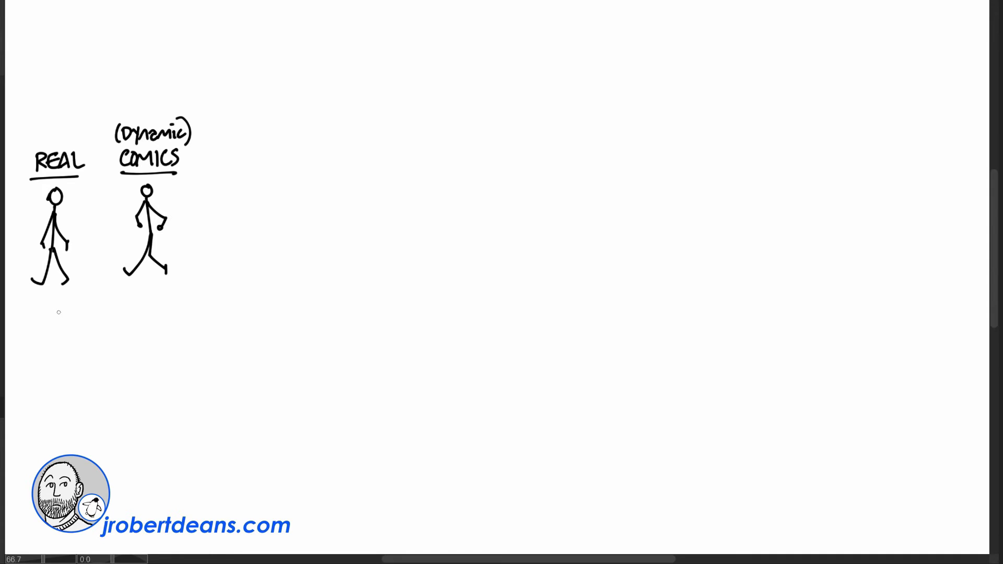
mouse_move(59, 311)
left_mouse_down()
mouse_move(28, 389)
mouse_move(70, 396)
left_mouse_up()
mouse_move(27, 388)
left_mouse_down()
mouse_move(19, 390)
mouse_move(71, 397)
left_mouse_up()
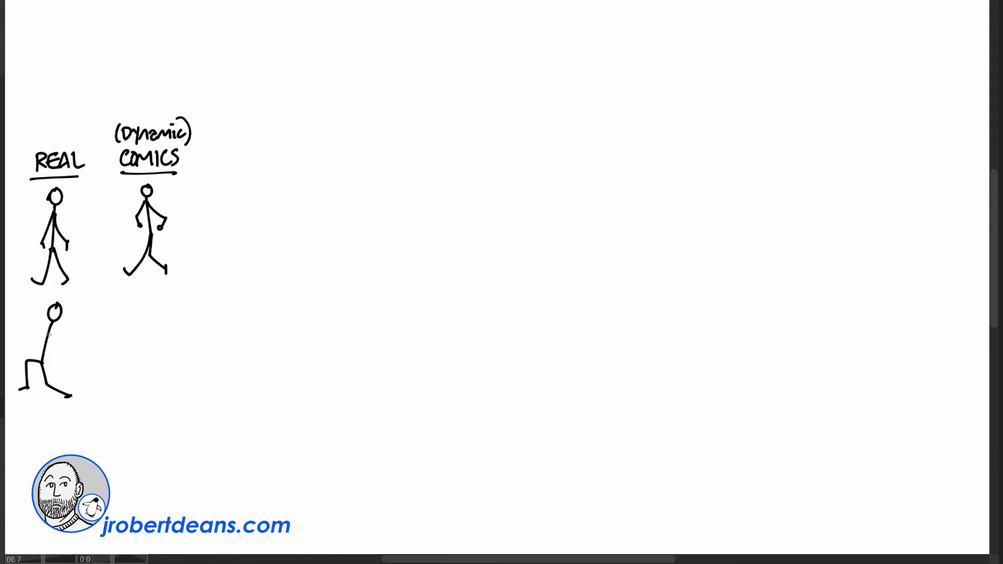
mouse_move(50, 331)
left_mouse_down()
mouse_move(32, 321)
mouse_move(73, 345)
left_mouse_up()
left_click_drag(31, 317, 30, 317)
Draw a lunging stick figure with arms under COMICS and begin a horse's head and back
mouse_move(128, 309)
left_mouse_down()
mouse_move(129, 300)
mouse_move(158, 345)
mouse_move(137, 343)
mouse_move(138, 369)
mouse_move(194, 371)
mouse_move(129, 366)
left_mouse_up()
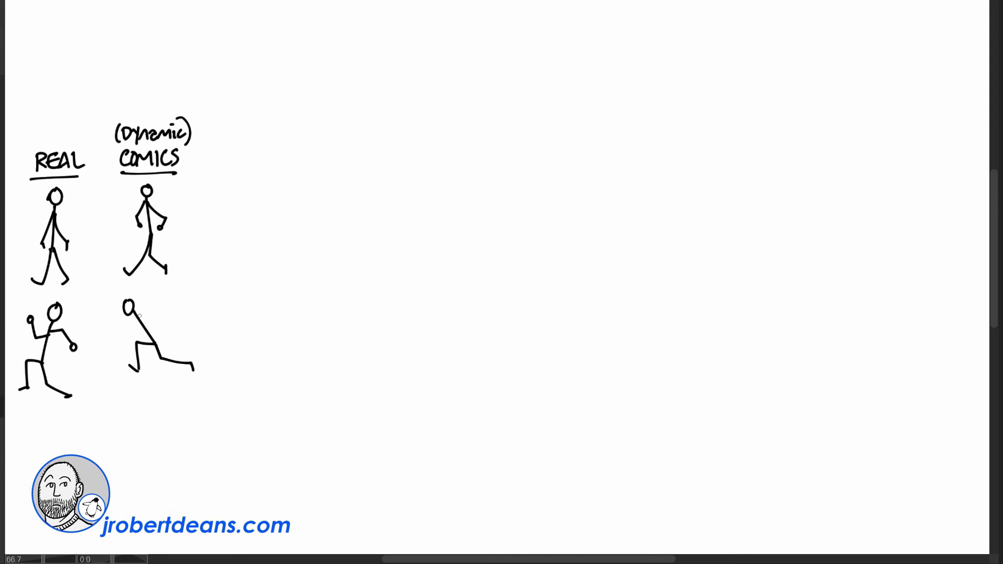
mouse_move(141, 317)
left_mouse_down()
mouse_move(114, 315)
mouse_move(156, 313)
mouse_move(177, 330)
left_mouse_up()
mouse_move(277, 22)
left_mouse_down()
mouse_move(267, 31)
mouse_move(348, 24)
mouse_move(316, 52)
mouse_move(349, 28)
left_mouse_up()
Finish the horse's body, legs and motion arrows, and add an arrow and label below the running figure
left_click_drag(296, 48, 306, 70)
mouse_move(311, 70)
left_mouse_down()
mouse_move(299, 48)
mouse_move(321, 71)
left_mouse_up()
mouse_move(336, 46)
left_mouse_down()
mouse_move(329, 67)
mouse_move(274, 70)
mouse_move(355, 67)
left_mouse_up()
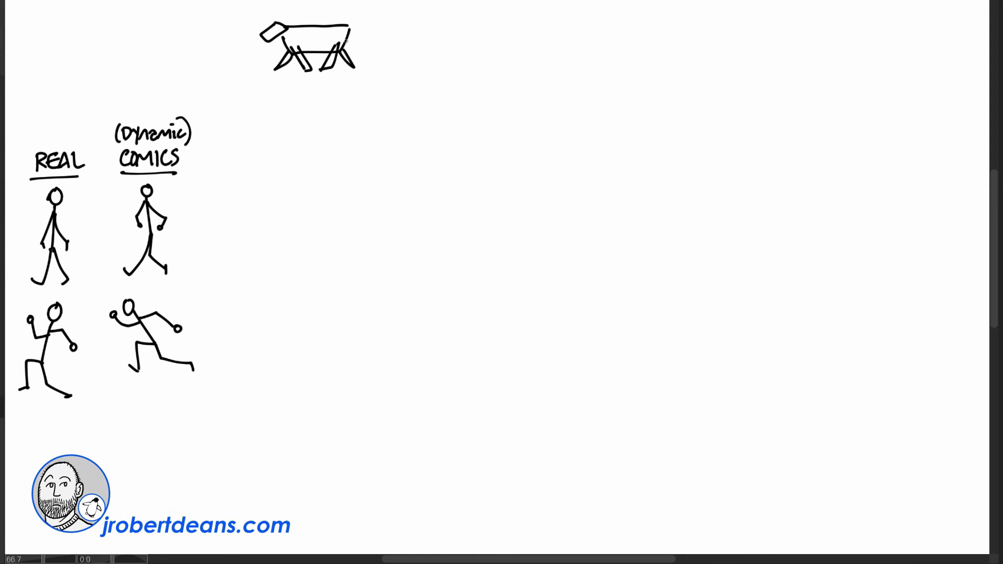
left_click_drag(277, 84, 325, 77)
left_click_drag(325, 78, 355, 76)
mouse_move(152, 426)
left_mouse_down()
mouse_move(154, 392)
mouse_move(162, 402)
mouse_move(131, 448)
mouse_move(140, 431)
left_mouse_up()
mouse_move(140, 449)
left_mouse_down()
mouse_move(220, 441)
mouse_move(228, 451)
mouse_move(247, 432)
left_mouse_up()
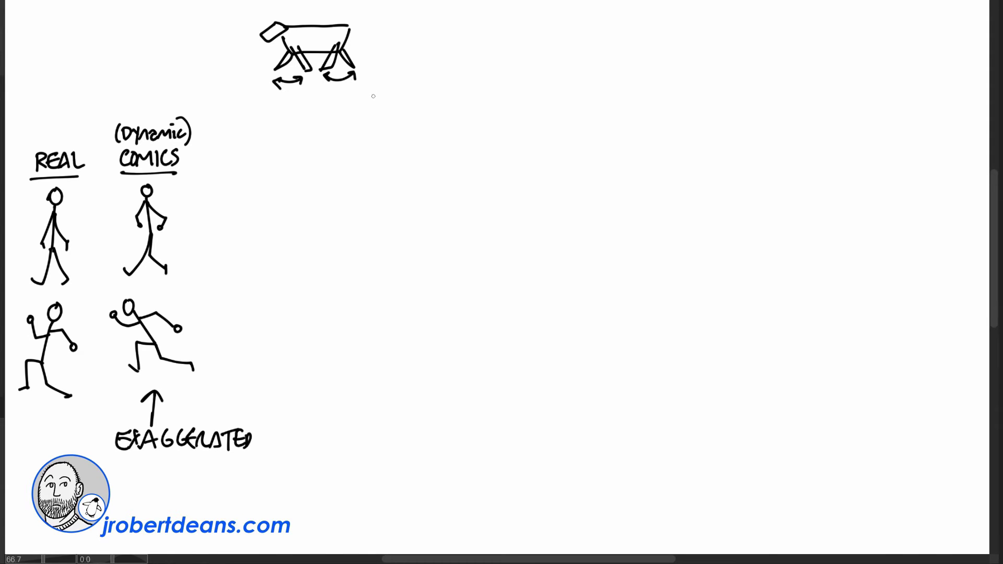
Draw the pear-shaped figure's head and body with walking legs and a foot
mouse_move(374, 138)
left_mouse_down()
mouse_move(369, 162)
mouse_move(406, 149)
mouse_move(407, 193)
mouse_move(351, 324)
left_mouse_up()
left_click_drag(406, 183, 413, 301)
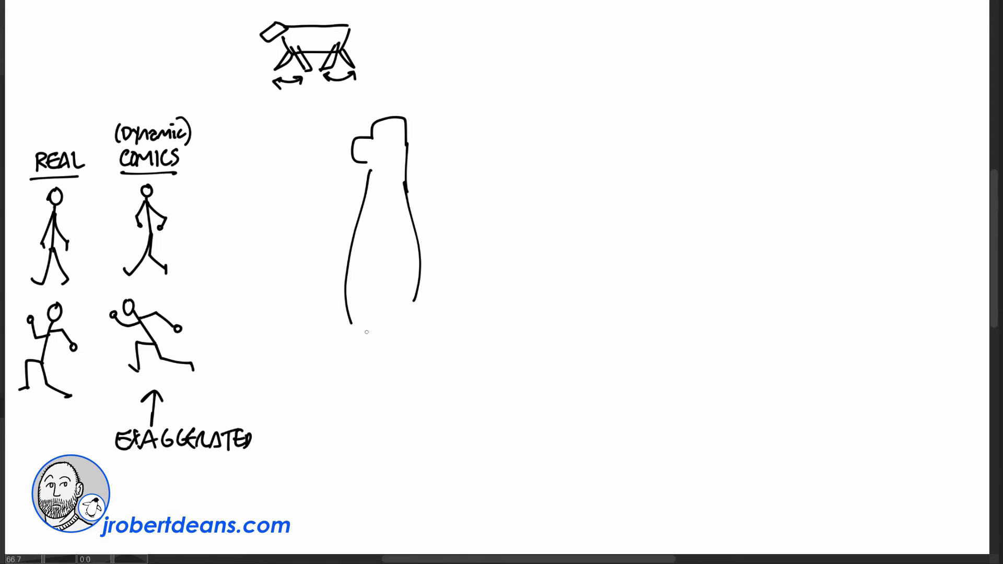
left_click_drag(364, 330, 409, 416)
left_click_drag(413, 305, 419, 409)
left_click_drag(408, 415, 437, 434)
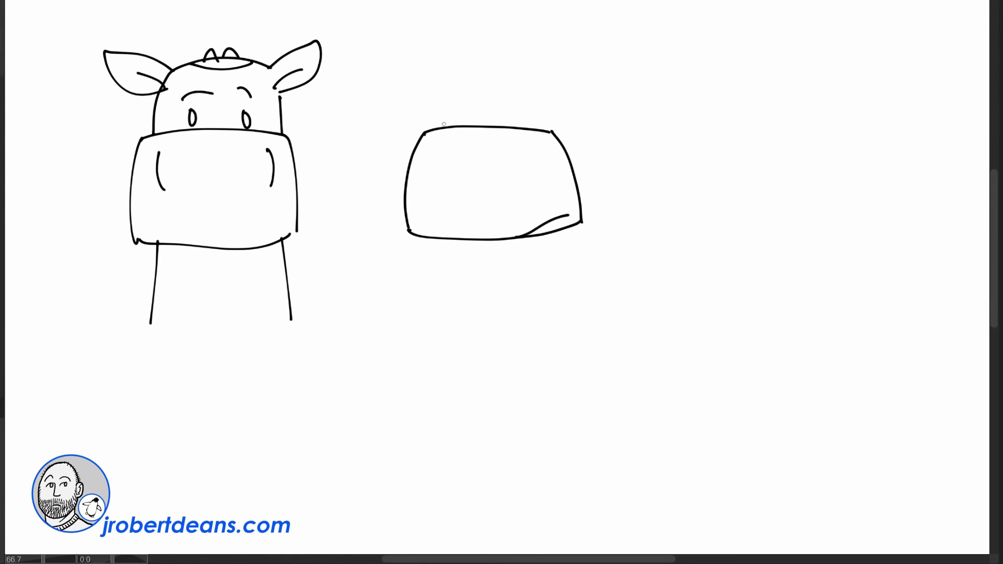
Draw the second head's top, ears, large eyes, brows and hatched dark crown patch
mouse_move(439, 127)
left_mouse_down()
mouse_move(452, 75)
mouse_move(597, 52)
mouse_move(579, 203)
mouse_move(486, 112)
mouse_move(487, 127)
left_mouse_up()
mouse_move(505, 126)
left_mouse_down()
mouse_move(511, 108)
mouse_move(539, 127)
left_mouse_up()
mouse_move(512, 80)
left_mouse_down()
mouse_move(531, 70)
mouse_move(552, 83)
left_mouse_up()
left_click_drag(481, 58, 533, 56)
mouse_move(462, 127)
left_mouse_down()
mouse_move(469, 107)
mouse_move(476, 128)
mouse_move(528, 128)
left_mouse_up()
mouse_move(460, 83)
left_mouse_down()
mouse_move(489, 79)
mouse_move(409, 27)
mouse_move(450, 80)
left_mouse_up()
left_click_drag(608, 65, 573, 88)
left_click_drag(607, 76, 578, 87)
Add both nostrils, the inner ear line and the neck sides, and enlarge the right ear and cheek
left_click_drag(436, 141, 428, 181)
left_click_drag(530, 141, 530, 187)
mouse_move(427, 53)
left_mouse_down()
mouse_move(469, 124)
mouse_move(522, 131)
mouse_move(529, 122)
left_mouse_up()
left_click_drag(437, 240, 427, 325)
left_click_drag(570, 228, 577, 318)
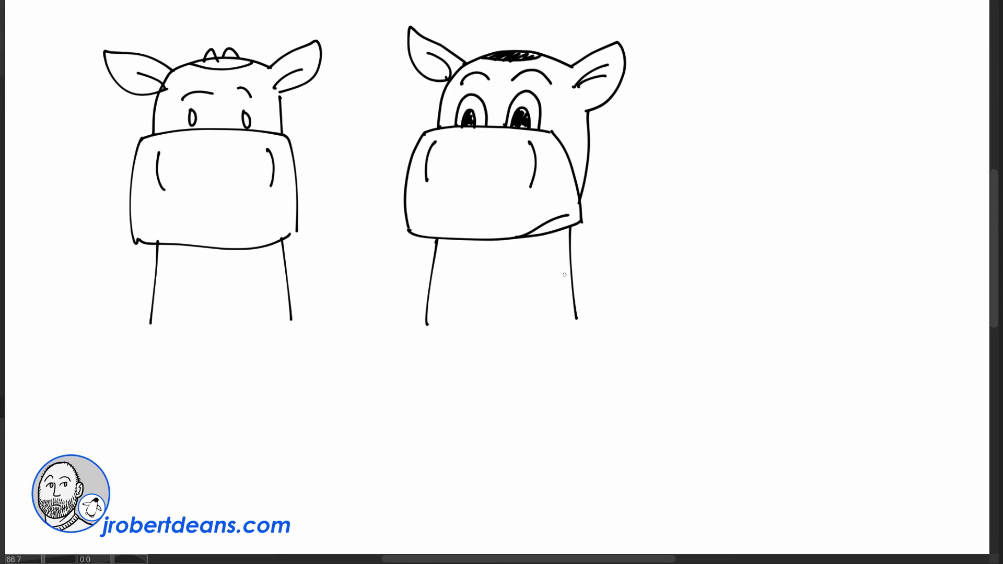
mouse_move(578, 67)
left_mouse_down()
mouse_move(622, 83)
mouse_move(586, 134)
mouse_move(580, 194)
left_mouse_up()
left_click_drag(583, 105, 590, 138)
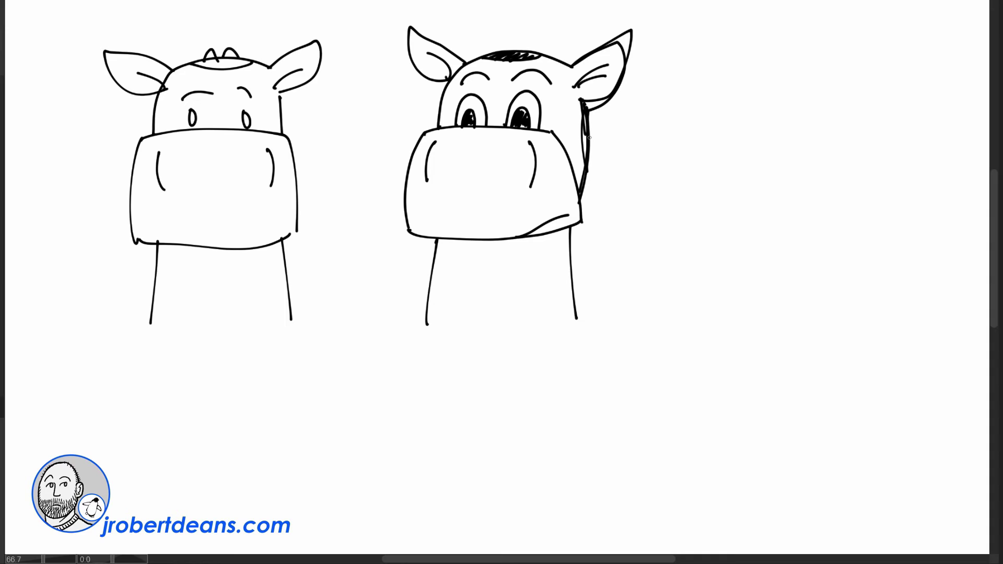
Compare a small and a large eye with two lines between the cows, and add an X-marked height bracket
mouse_move(302, 114)
left_mouse_down()
mouse_move(299, 123)
mouse_move(303, 114)
left_mouse_up()
mouse_move(427, 93)
left_mouse_down()
mouse_move(410, 95)
mouse_move(429, 101)
mouse_move(408, 114)
left_mouse_up()
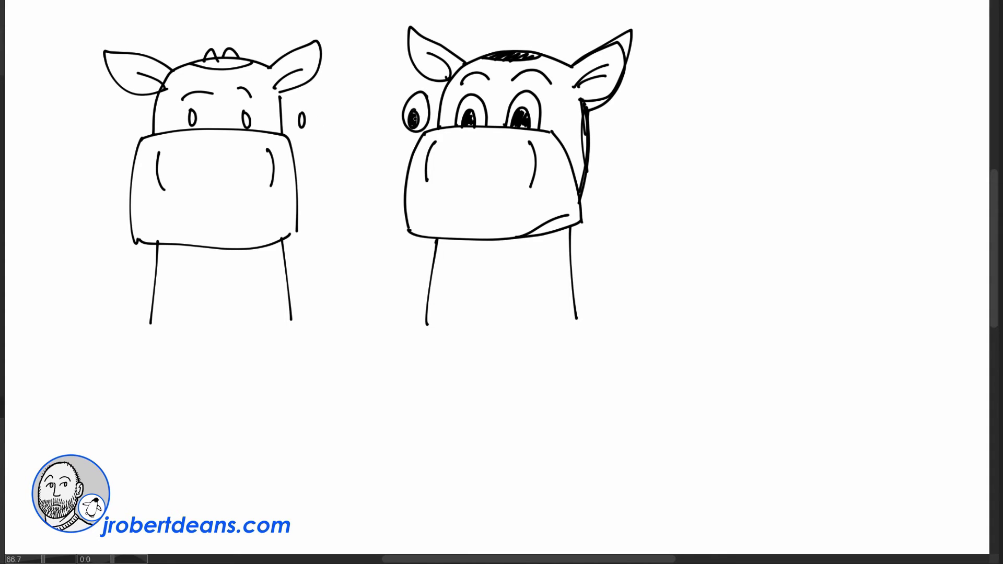
left_click_drag(310, 110, 396, 90)
left_click_drag(314, 130, 386, 131)
mouse_move(618, 135)
left_mouse_down()
mouse_move(639, 224)
mouse_move(618, 225)
left_mouse_up()
mouse_move(612, 192)
left_mouse_down()
mouse_move(626, 210)
mouse_move(625, 193)
left_mouse_up()
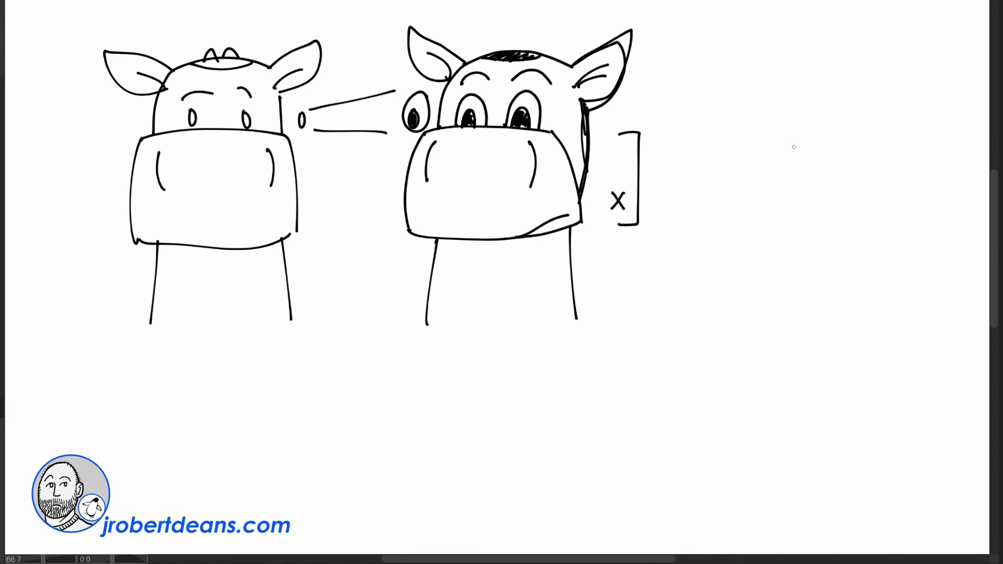
Outline the profile head's boxy muzzle, head top, pointed ear and neck, with a nostril stroke
mouse_move(794, 137)
left_mouse_down()
mouse_move(712, 206)
mouse_move(790, 235)
mouse_move(789, 301)
mouse_move(856, 56)
mouse_move(916, 42)
mouse_move(902, 100)
left_mouse_up()
mouse_move(889, 64)
left_mouse_down()
mouse_move(899, 51)
mouse_move(932, 287)
left_mouse_up()
mouse_move(794, 137)
left_mouse_down()
mouse_move(804, 145)
mouse_move(792, 227)
left_mouse_up()
left_click_drag(731, 149, 725, 167)
Add the side-view eye with dark pupil, a brow arc, inner-ear lines and cheek marks
mouse_move(794, 136)
left_mouse_down()
mouse_move(829, 111)
mouse_move(803, 147)
mouse_move(799, 139)
mouse_move(799, 131)
mouse_move(828, 148)
left_mouse_up()
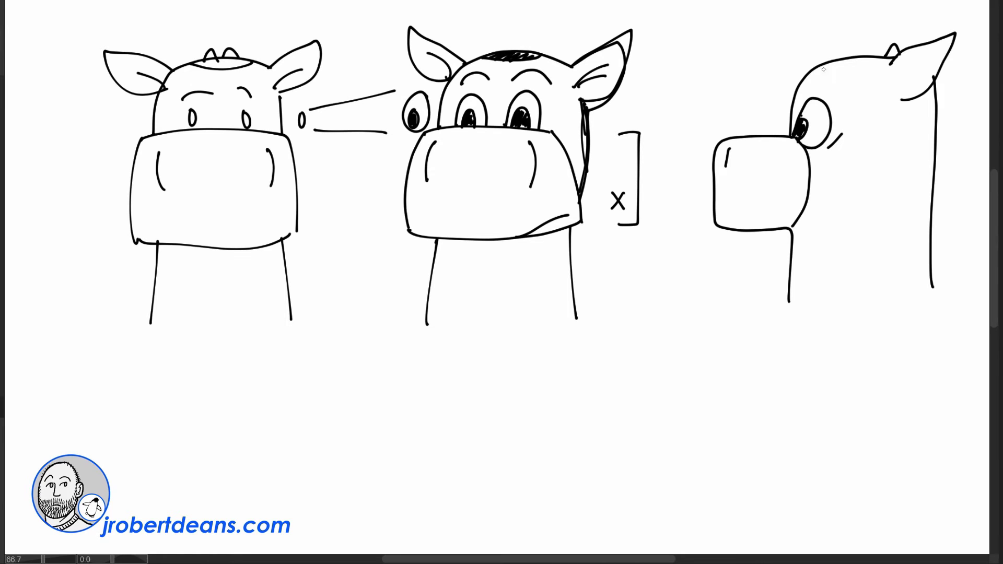
left_click_drag(812, 59, 845, 102)
mouse_move(914, 54)
left_mouse_down()
mouse_move(888, 89)
mouse_move(895, 85)
left_mouse_up()
left_click_drag(818, 155, 826, 155)
left_click_drag(819, 160, 828, 158)
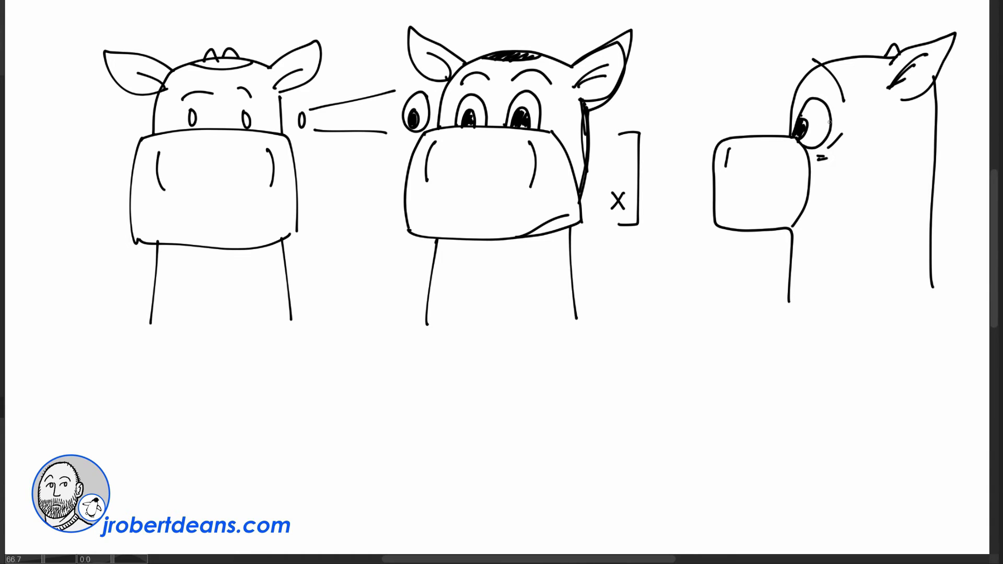
mouse_move(800, 136)
left_mouse_down()
mouse_move(806, 95)
mouse_move(805, 133)
left_mouse_up()
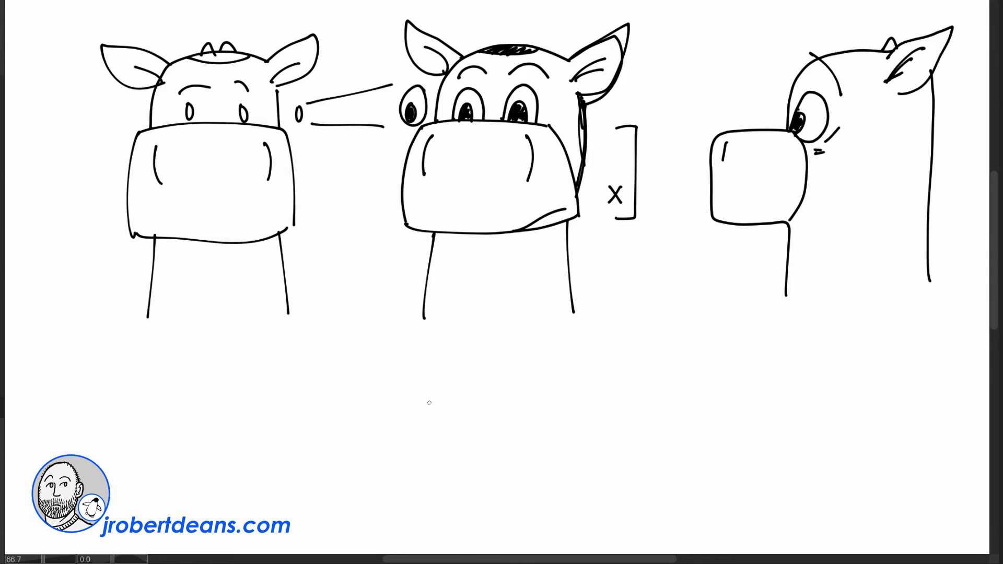
Draw the angry close-up face with jaw line, dark pupils and a slanted brow
mouse_move(390, 406)
left_mouse_down()
mouse_move(539, 422)
mouse_move(448, 329)
mouse_move(472, 382)
mouse_move(463, 401)
mouse_move(502, 368)
mouse_move(537, 403)
mouse_move(527, 414)
left_mouse_up()
mouse_move(463, 358)
left_mouse_down()
mouse_move(452, 375)
mouse_move(499, 366)
mouse_move(456, 370)
mouse_move(462, 364)
mouse_move(455, 373)
mouse_move(504, 371)
left_mouse_up()
mouse_move(458, 312)
left_mouse_down()
mouse_move(472, 357)
mouse_move(502, 362)
mouse_move(548, 337)
left_mouse_up()
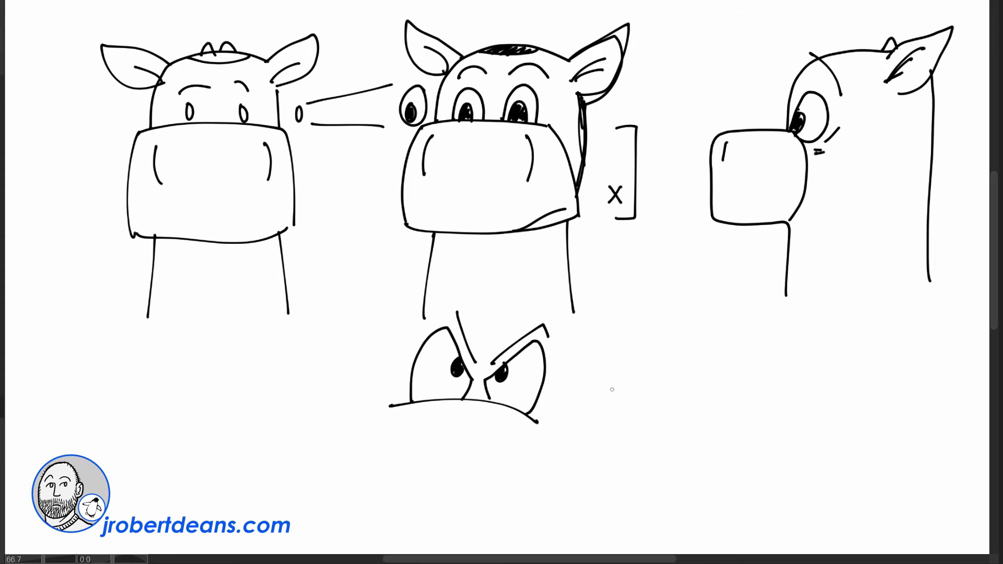
Draw an open muzzle with small teeth, two filled solid black, under an arched brow
mouse_move(584, 424)
left_mouse_down()
mouse_move(724, 443)
mouse_move(590, 373)
mouse_move(735, 369)
mouse_move(715, 435)
left_mouse_up()
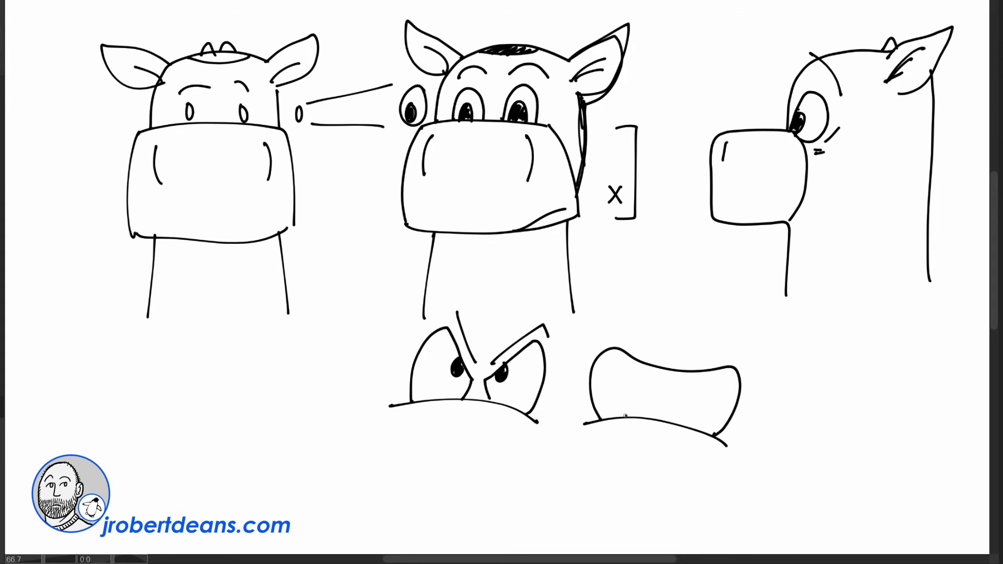
left_click_drag(626, 416, 698, 430)
mouse_move(641, 337)
left_mouse_down()
mouse_move(610, 330)
mouse_move(595, 342)
left_mouse_up()
mouse_move(627, 416)
left_mouse_down()
mouse_move(634, 403)
mouse_move(636, 418)
left_mouse_up()
mouse_move(683, 428)
left_mouse_down()
mouse_move(693, 413)
mouse_move(695, 429)
left_mouse_up()
Draw a lumpy nose close-up with hatched dark nostrils, then two small eyes left of the first cow
left_click_drag(195, 447, 350, 408)
mouse_move(226, 431)
left_mouse_down()
mouse_move(218, 390)
mouse_move(243, 337)
mouse_move(279, 330)
mouse_move(320, 352)
mouse_move(324, 404)
mouse_move(263, 419)
left_mouse_up()
mouse_move(287, 411)
left_mouse_down()
mouse_move(301, 380)
mouse_move(304, 410)
left_mouse_up()
left_click_drag(224, 320, 192, 377)
left_click_drag(330, 338, 280, 309)
left_click_drag(241, 389, 260, 422)
mouse_move(290, 372)
left_mouse_down()
mouse_move(285, 399)
mouse_move(301, 413)
mouse_move(298, 404)
left_mouse_up()
mouse_move(59, 116)
left_mouse_down()
mouse_move(57, 126)
mouse_move(59, 117)
left_mouse_up()
mouse_move(91, 115)
left_mouse_down()
mouse_move(88, 123)
mouse_move(98, 101)
mouse_move(65, 103)
left_mouse_up()
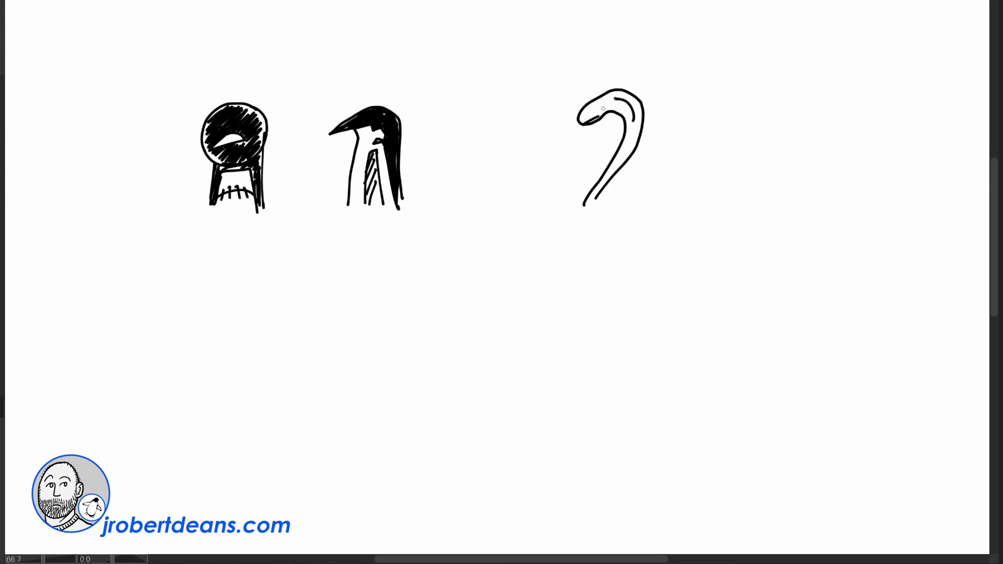
Draw a second snake beside the first with brow, dark eye and hatched scale marks down its neck
mouse_move(682, 214)
left_mouse_down()
mouse_move(753, 150)
mouse_move(750, 99)
mouse_move(702, 100)
mouse_move(755, 62)
mouse_move(753, 186)
left_mouse_up()
left_click_drag(716, 64, 741, 82)
mouse_move(728, 77)
left_mouse_down()
mouse_move(725, 90)
mouse_move(768, 133)
left_mouse_up()
mouse_move(773, 68)
left_mouse_down()
mouse_move(768, 78)
mouse_move(771, 69)
left_mouse_up()
mouse_move(781, 84)
left_mouse_down()
mouse_move(781, 117)
mouse_move(766, 96)
mouse_move(772, 113)
left_mouse_up()
left_click_drag(759, 141, 770, 137)
mouse_move(744, 168)
left_mouse_down()
mouse_move(757, 161)
mouse_move(741, 177)
left_mouse_up()
mouse_move(714, 192)
left_mouse_down()
mouse_move(725, 194)
mouse_move(710, 207)
left_mouse_up()
left_click_drag(730, 61, 774, 97)
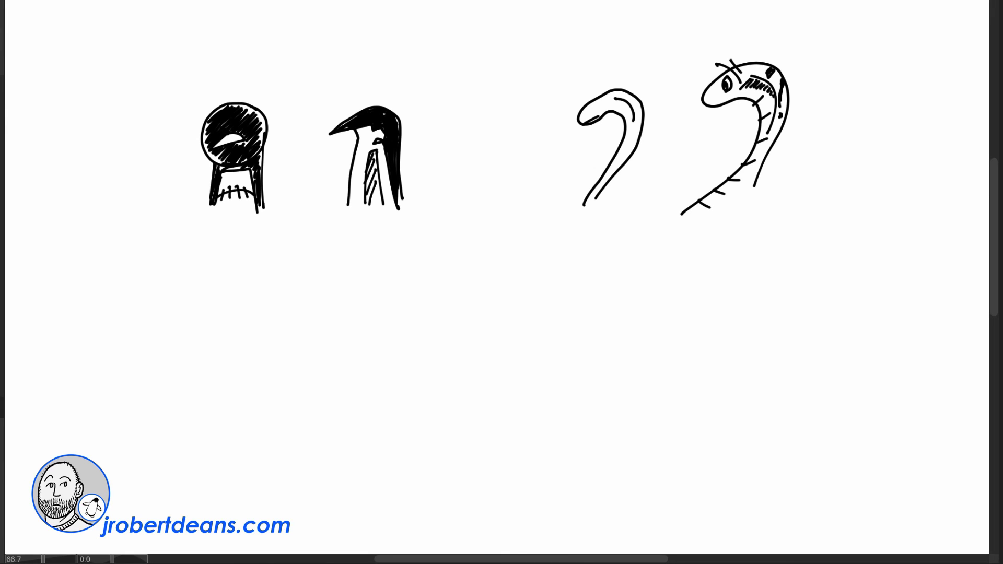
Hatch the first snake's inner neck, dot its eye and add a forked tongue, then give the second snake a mouth
left_click_drag(609, 103, 618, 112)
left_click_drag(620, 108, 631, 137)
left_click_drag(623, 139, 616, 160)
left_click(590, 110)
left_click_drag(580, 126, 558, 154)
left_click_drag(715, 105, 728, 102)
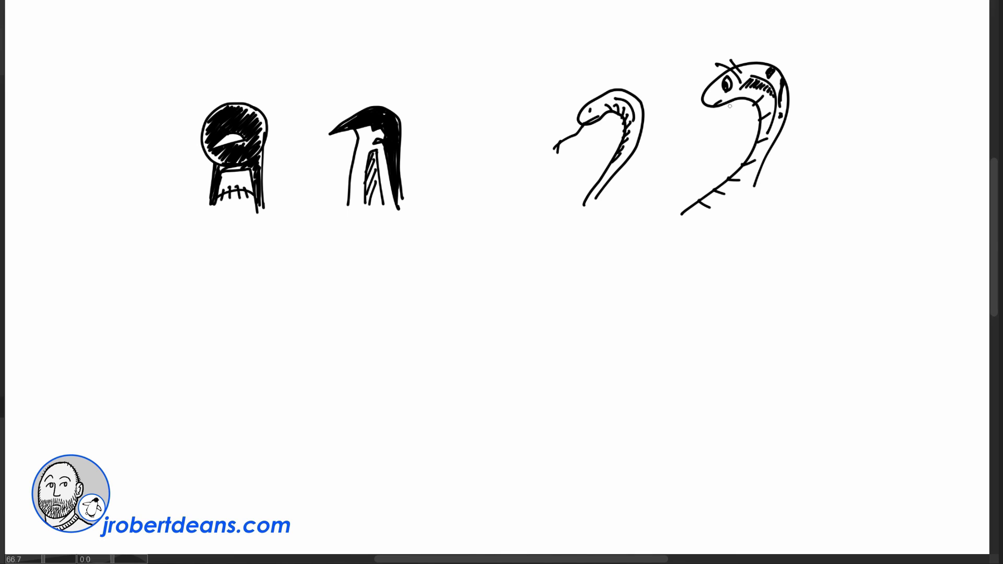